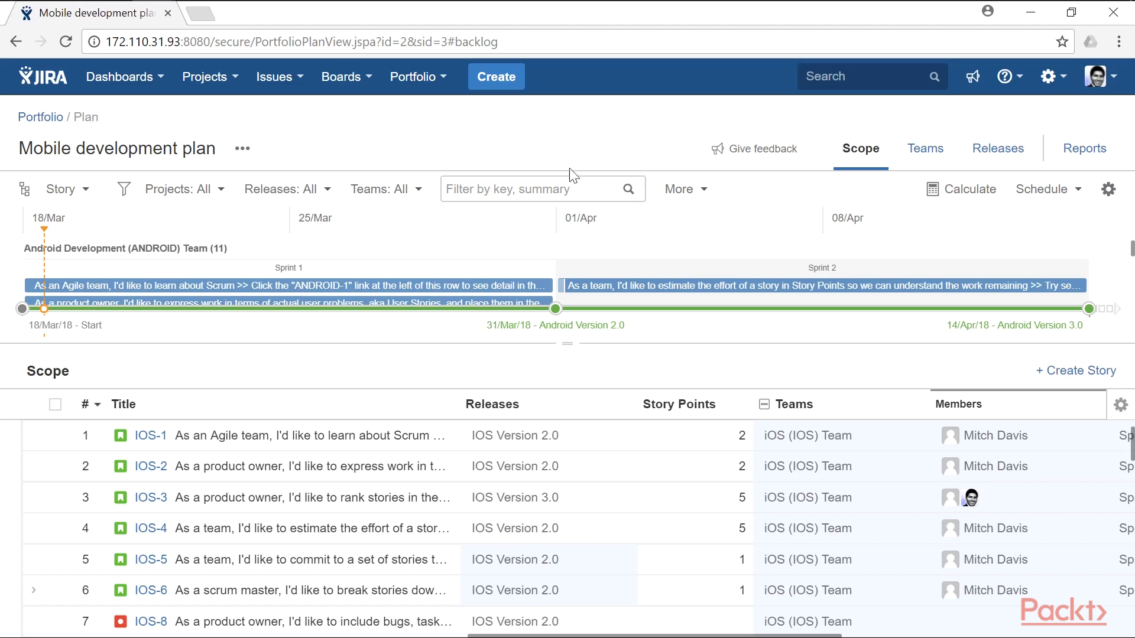
# Enable scenarios in the Mobile development plan's configuration, create the first one titled "Initial scenario", and return to the plan.
pyautogui.click(243, 155)
pyautogui.click(296, 185)
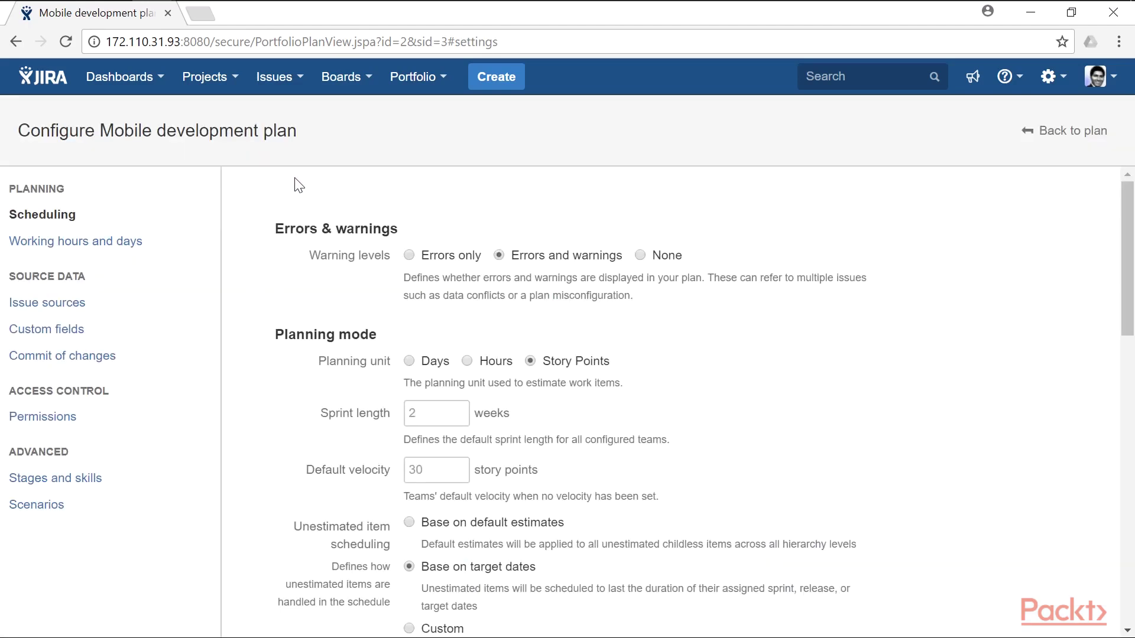
pyautogui.click(128, 514)
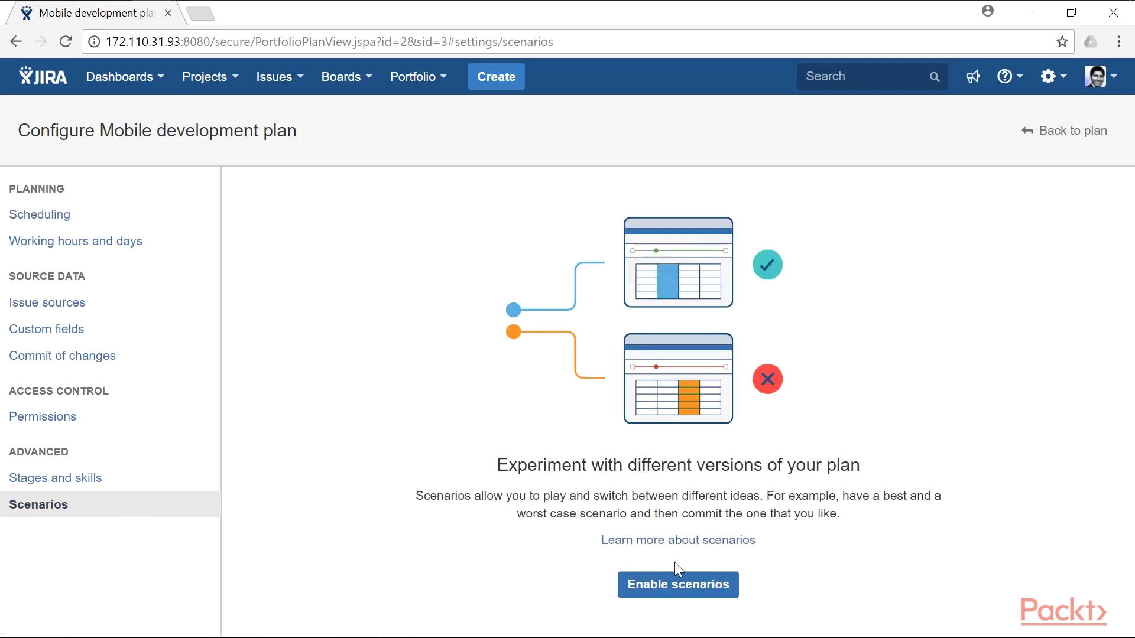
pyautogui.click(685, 592)
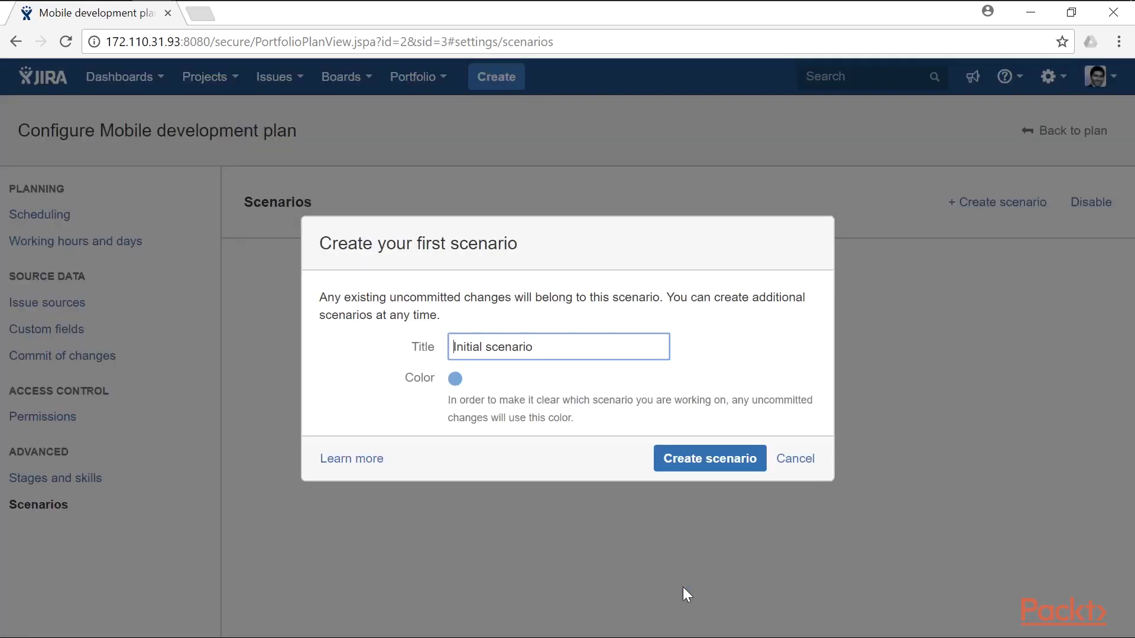
pyautogui.click(693, 466)
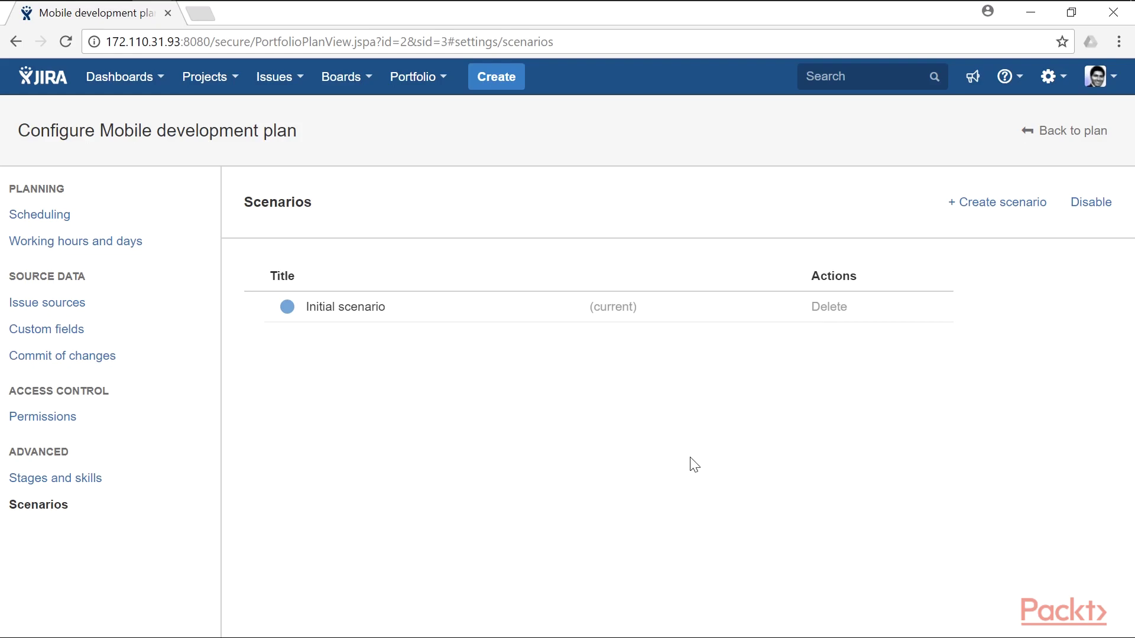
pyautogui.click(1058, 144)
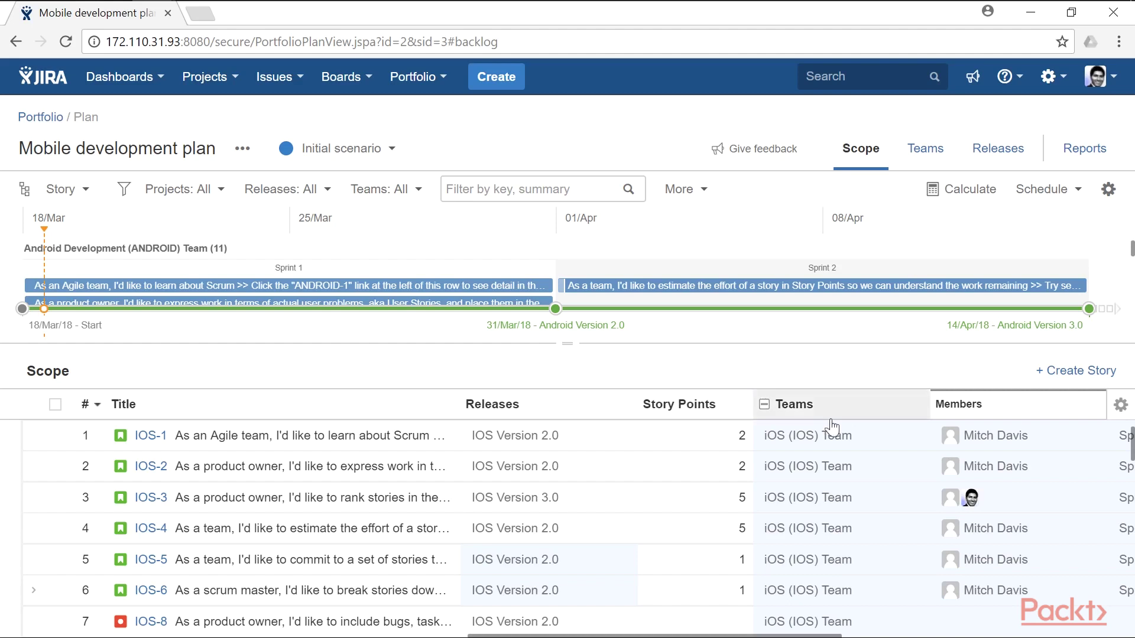
# Reassign the iOS items IOS-3 and IOS-17 to the release IOS Version 2.0.
pyautogui.click(620, 502)
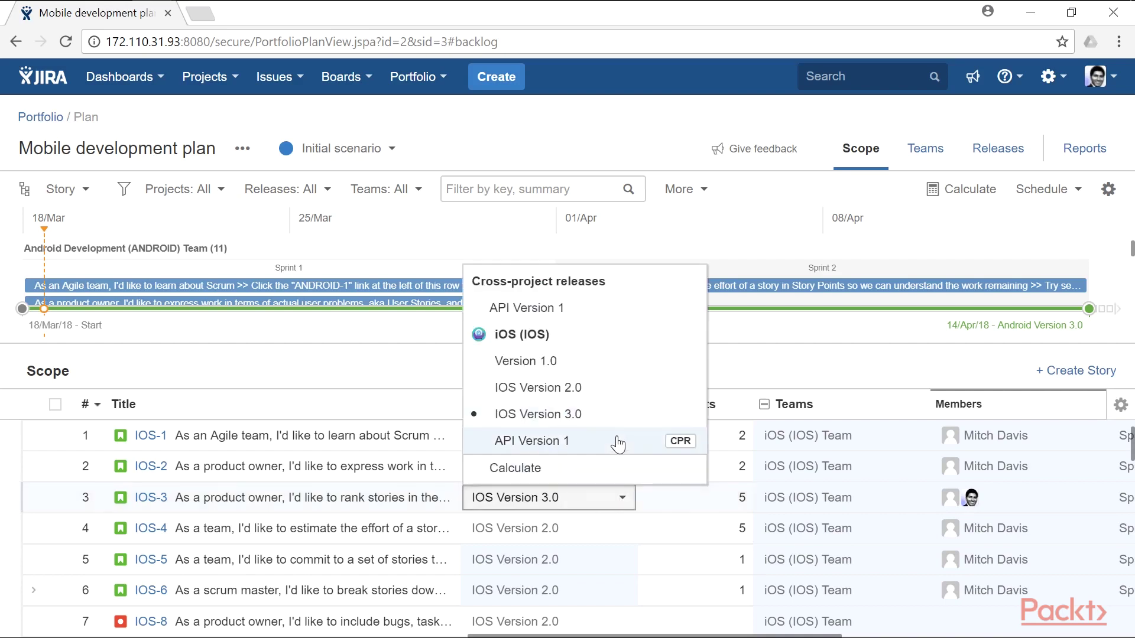
pyautogui.click(604, 390)
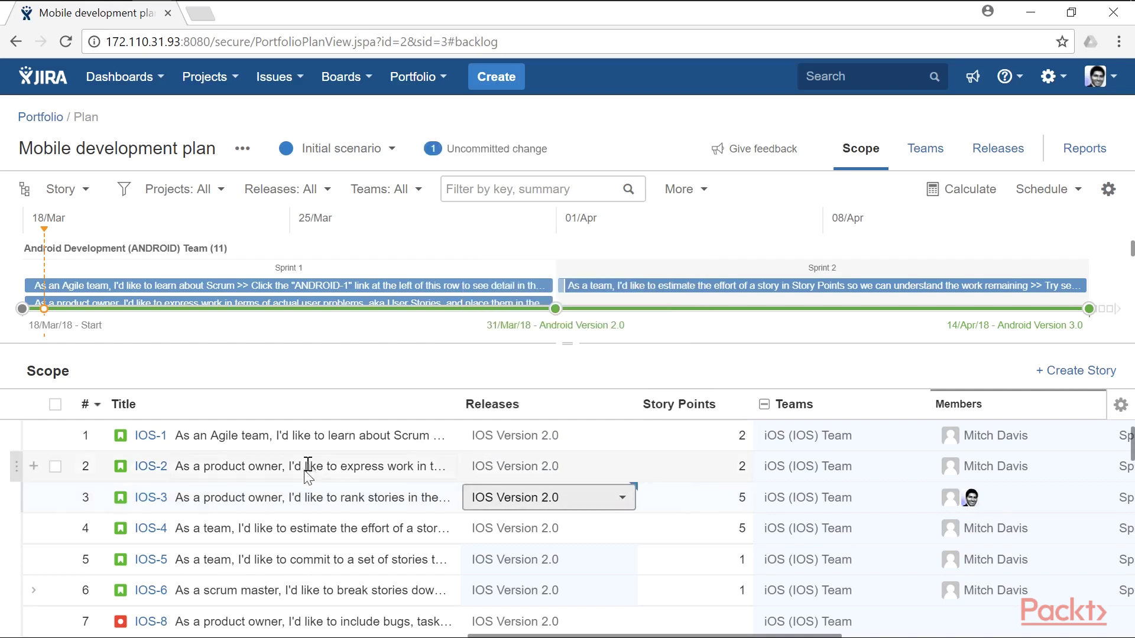
pyautogui.scroll(-2, 545, 545)
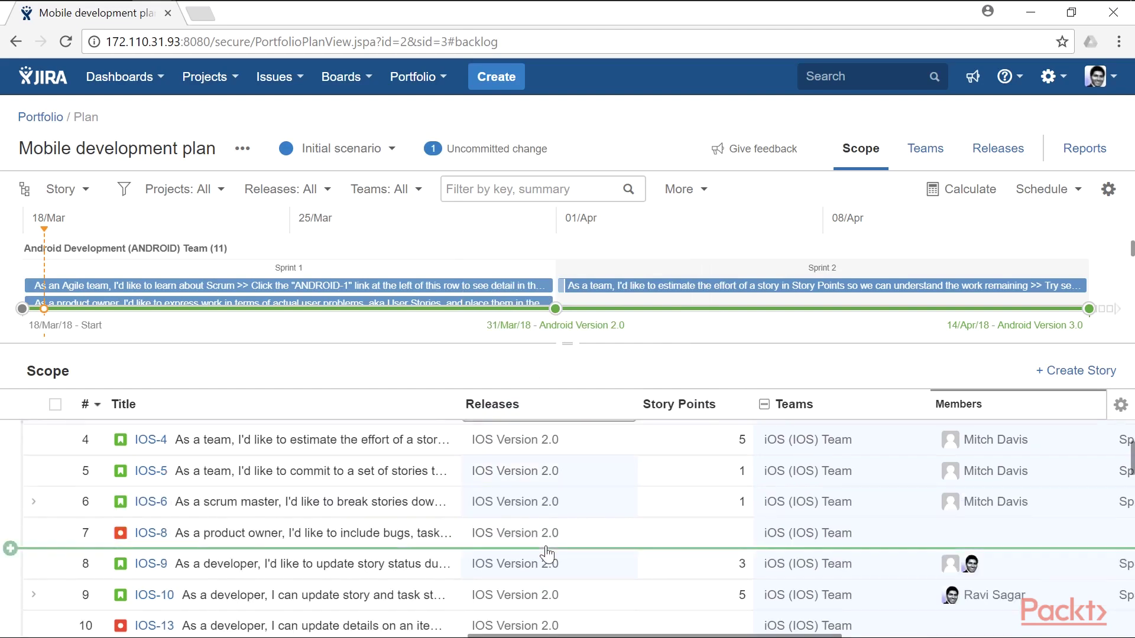
pyautogui.scroll(-3, 545, 545)
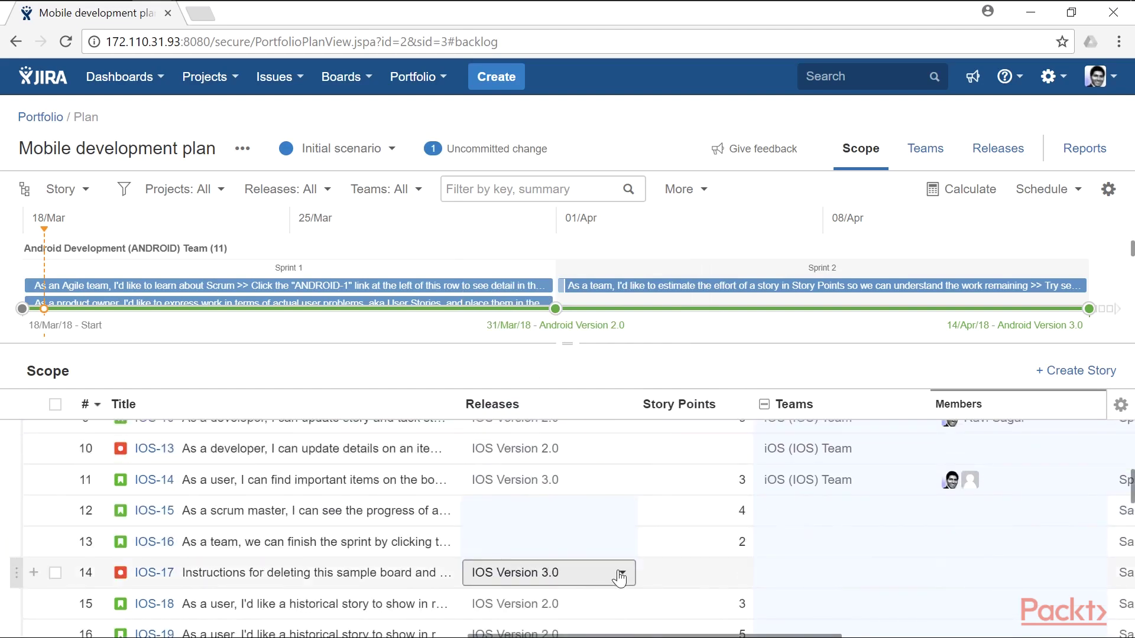
pyautogui.click(620, 575)
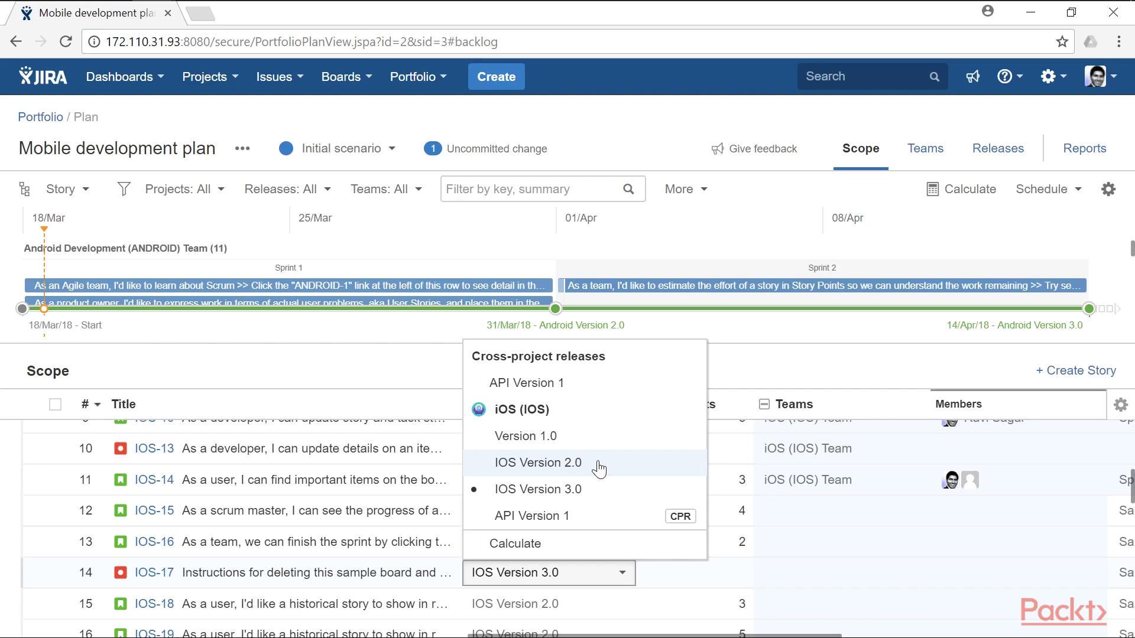
pyautogui.click(598, 464)
# Reassign story ANDROID-3 to the release Android Version 2.0 and recalculate the plan's schedule.
pyautogui.scroll(-3, 600, 476)
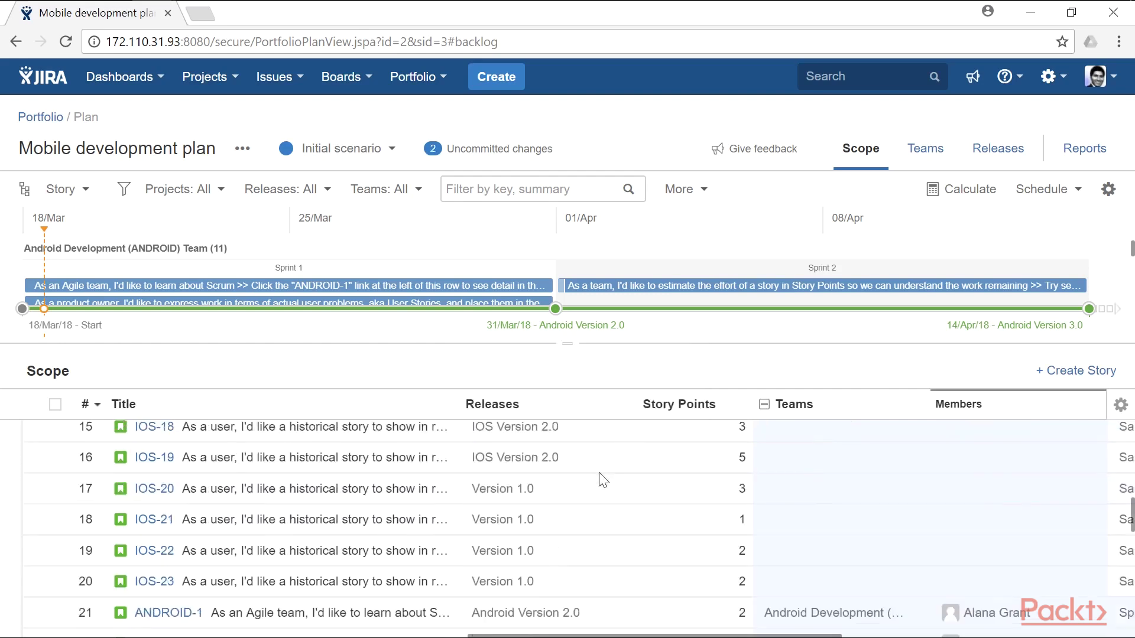
pyautogui.scroll(-3, 600, 481)
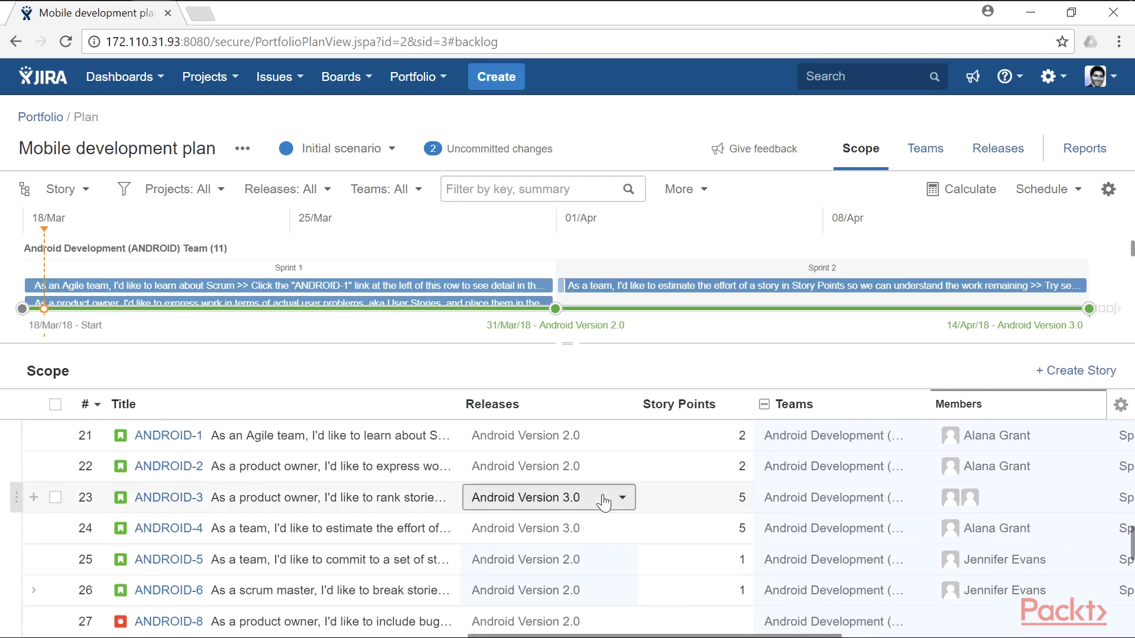
pyautogui.click(612, 504)
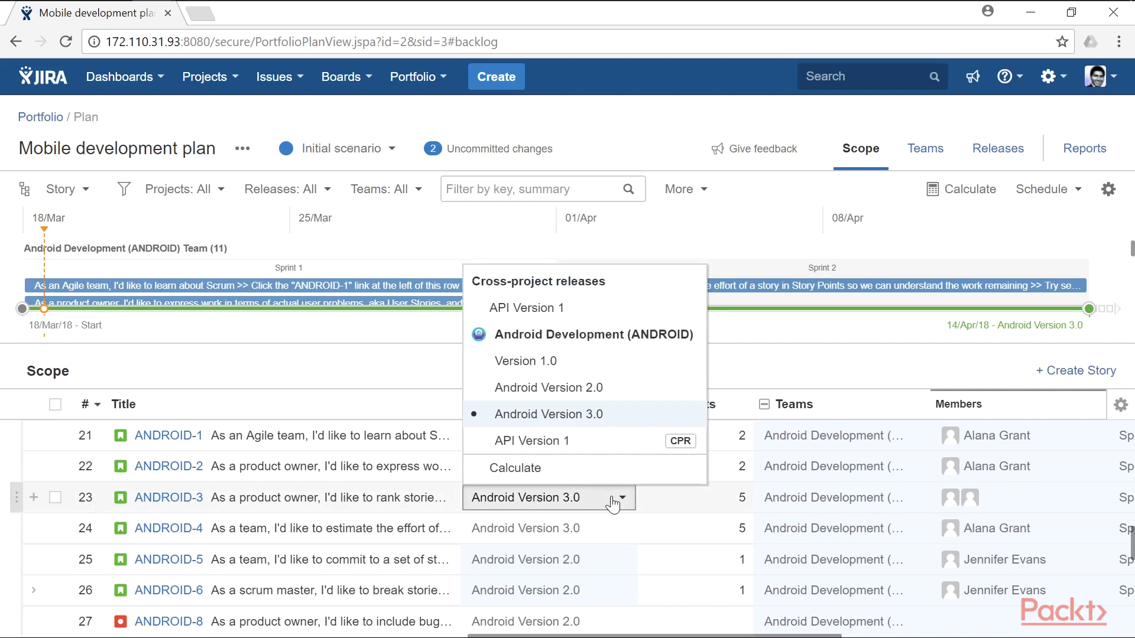
pyautogui.click(615, 391)
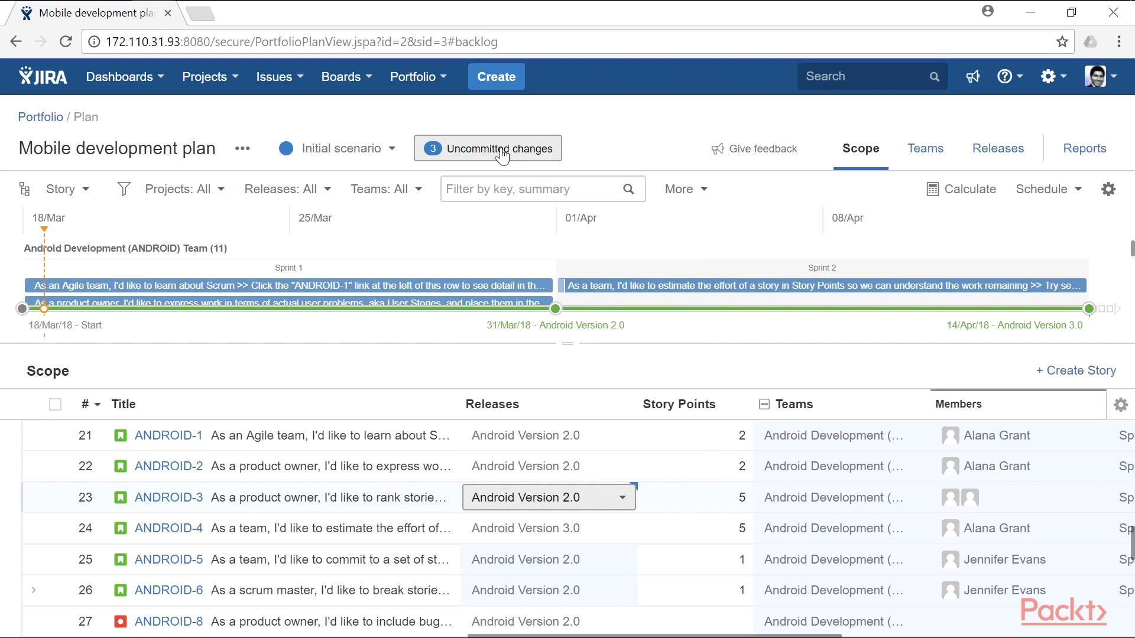
pyautogui.click(960, 195)
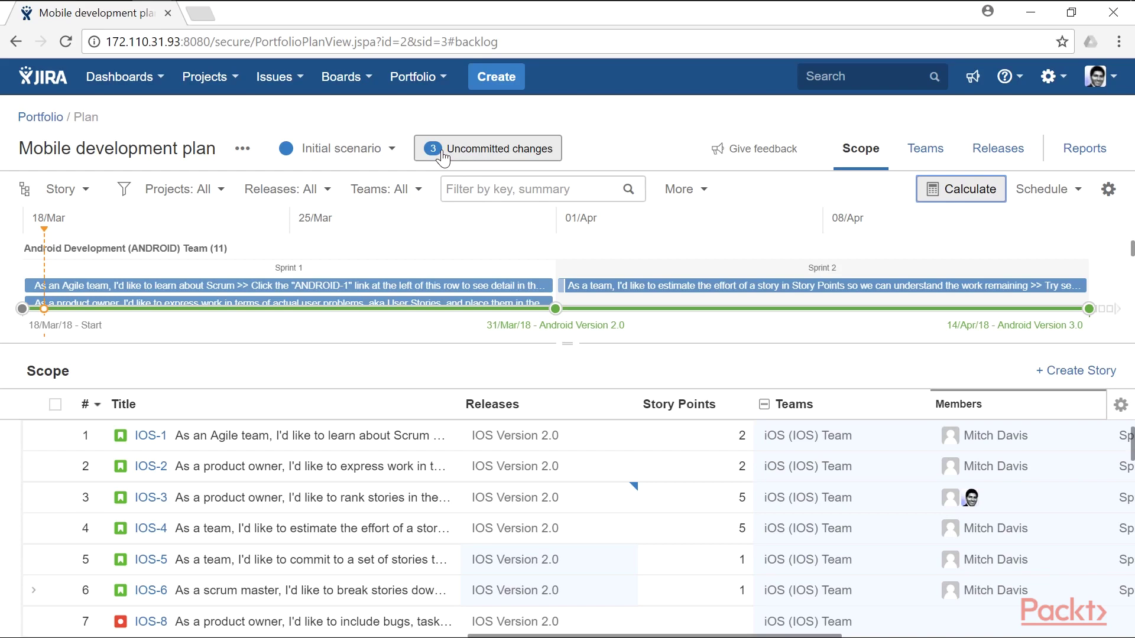
# Create a scenario titled "Release in Version 2" as a copy of Initial scenario.
pyautogui.click(391, 157)
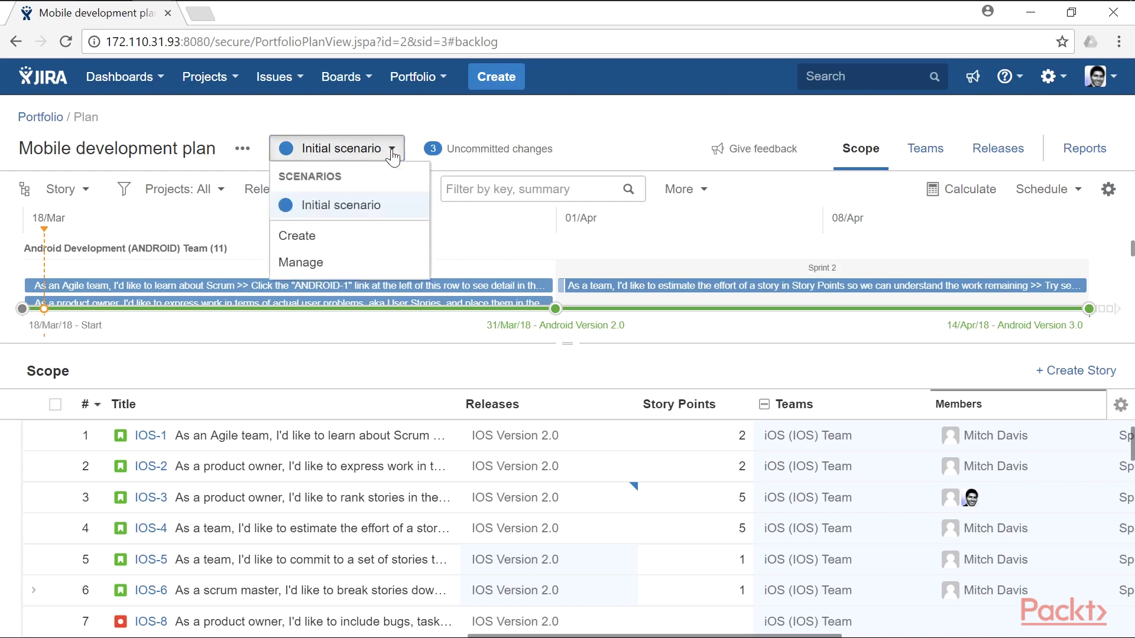
pyautogui.click(345, 241)
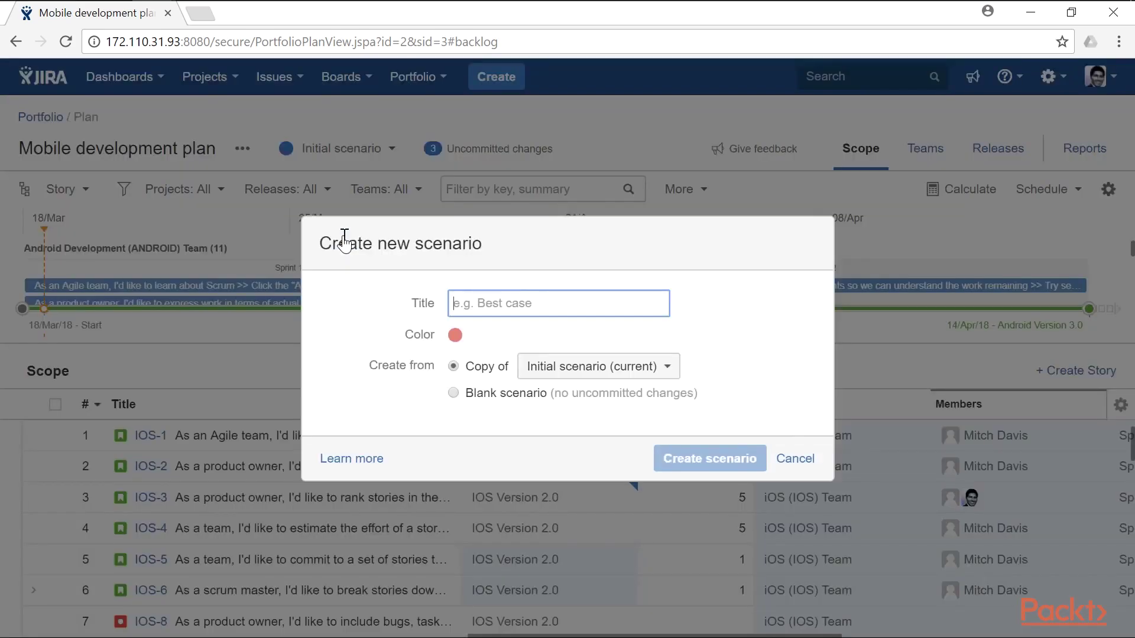
pyautogui.write('Release in Version 2')
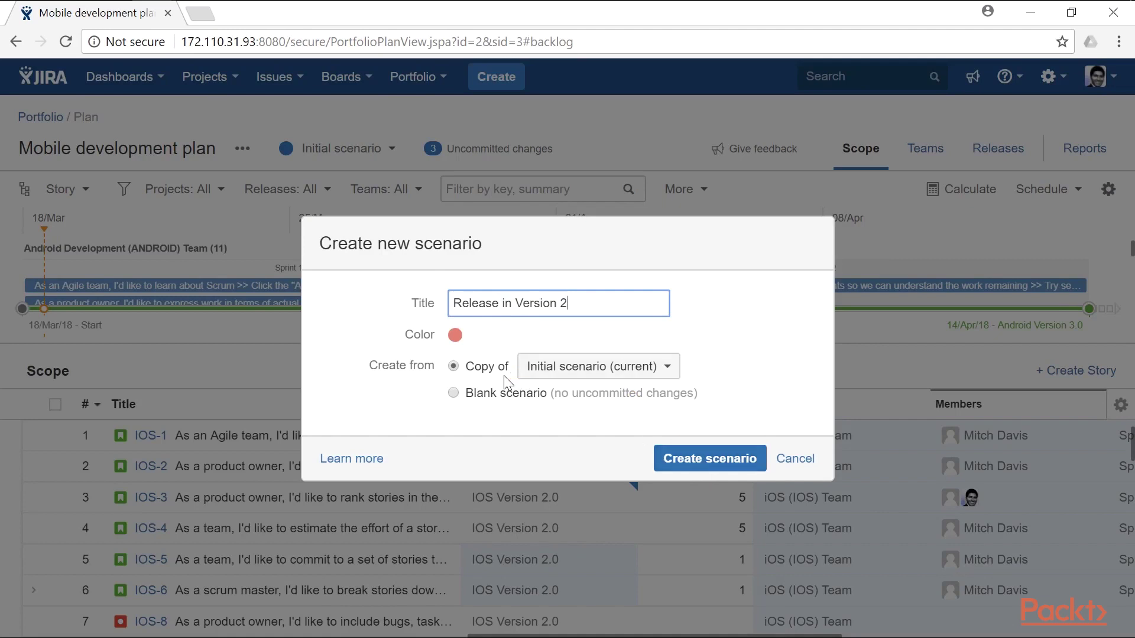
pyautogui.click(694, 461)
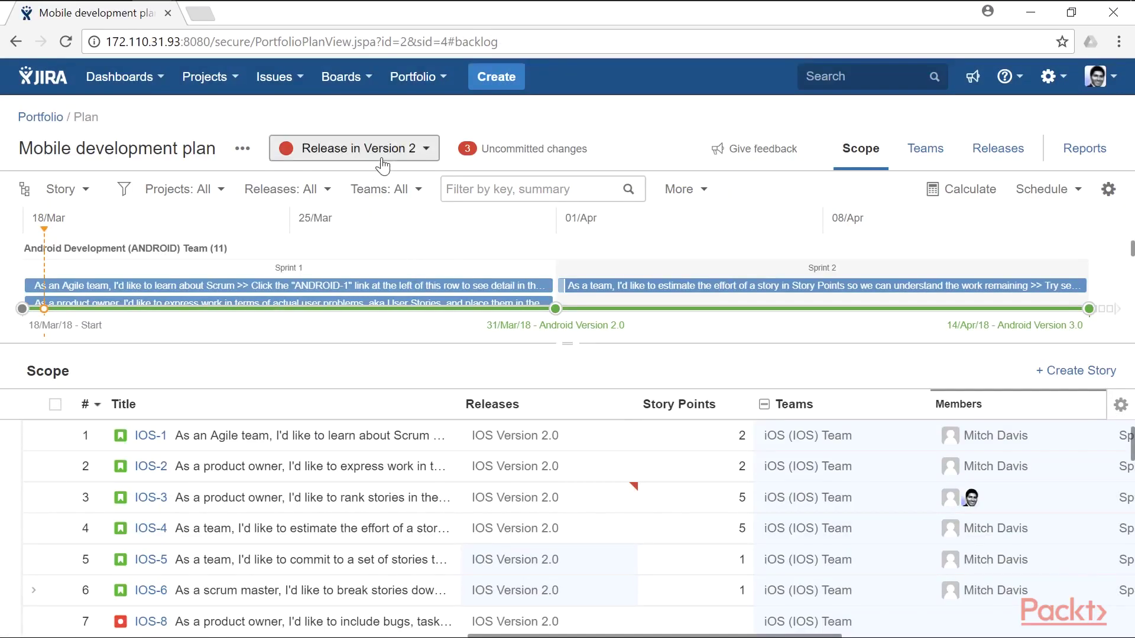
# Create a scenario titled "Release version 2 early" as a copy of Release in Version 2.
pyautogui.click(421, 156)
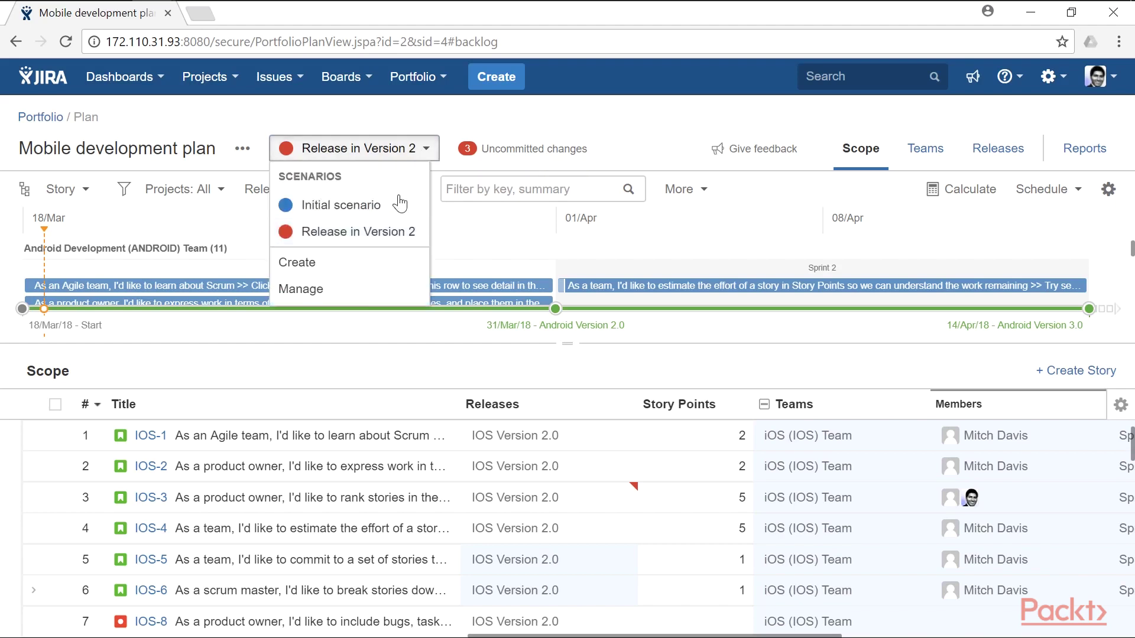
pyautogui.click(357, 259)
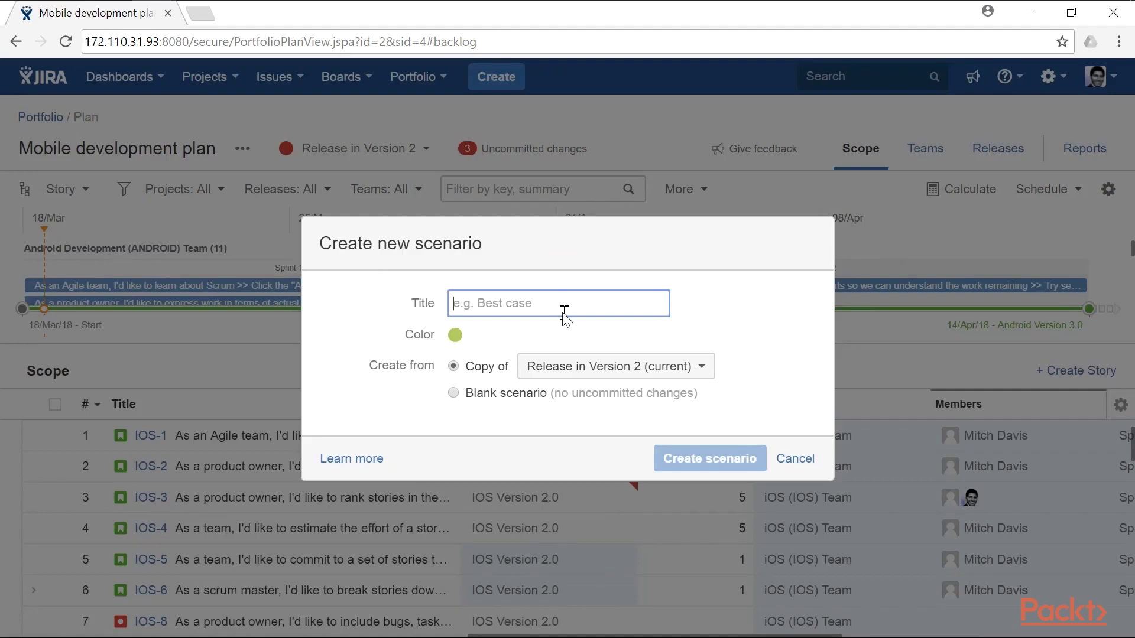
pyautogui.write('Release version 2 early')
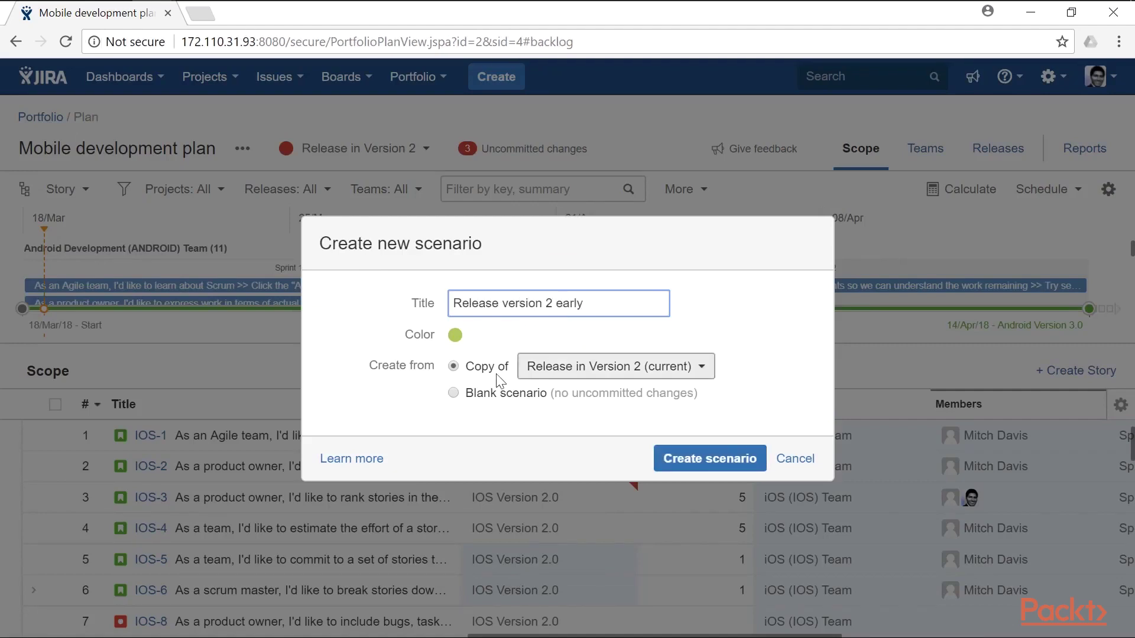
pyautogui.click(717, 458)
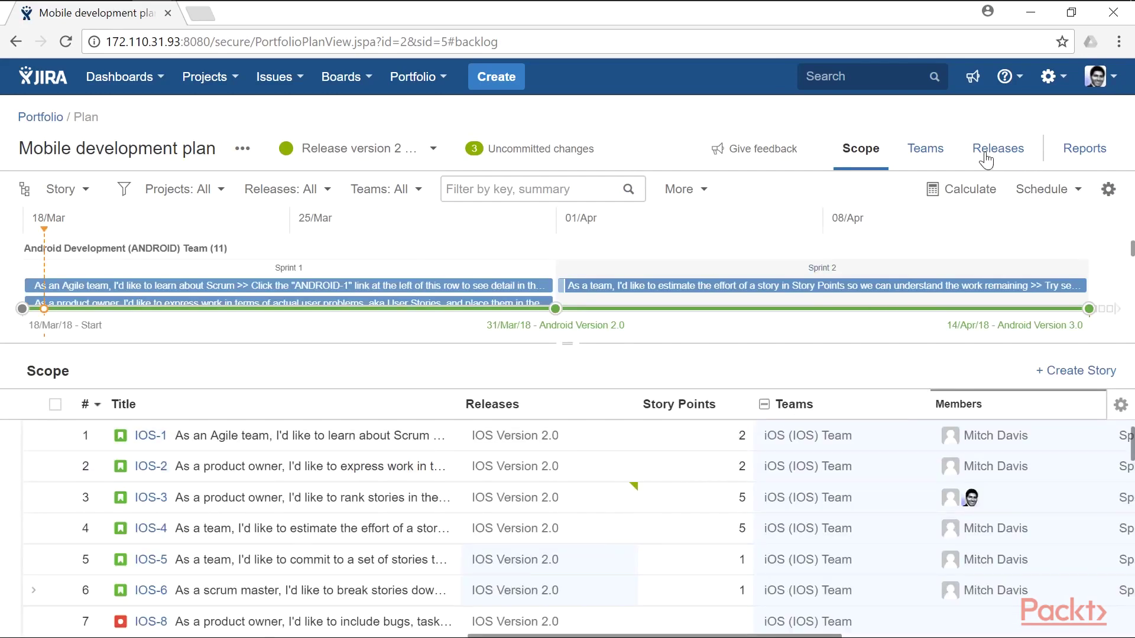
# In the plan's releases, change the release date type of IOS Version 2.0 to a fixed release date.
pyautogui.click(1004, 157)
pyautogui.scroll(-3, 539, 491)
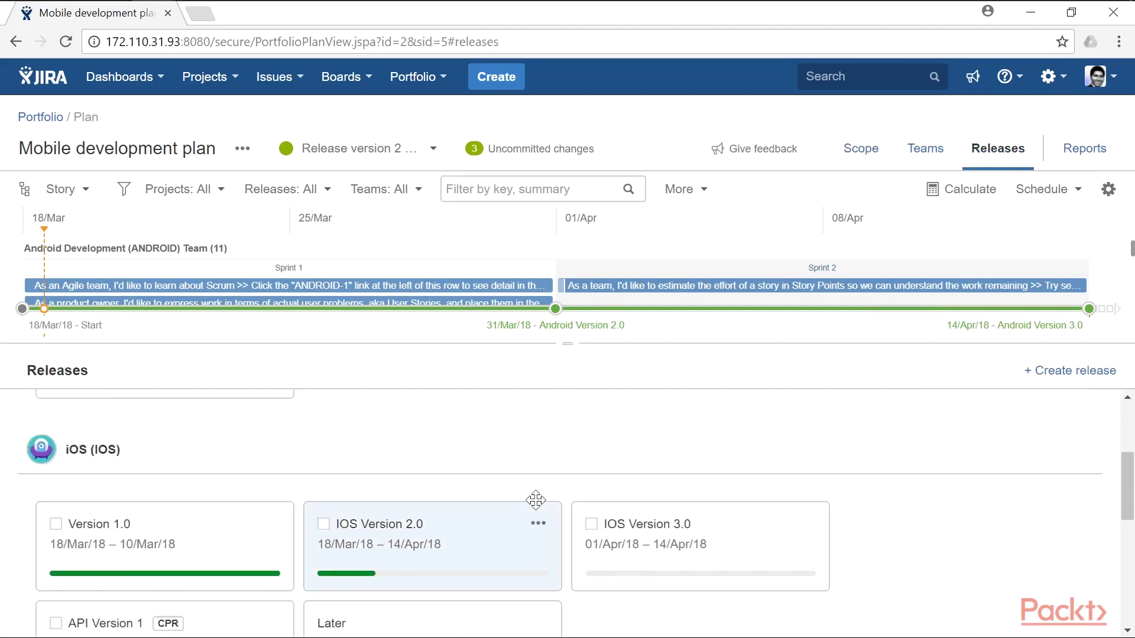
pyautogui.click(490, 550)
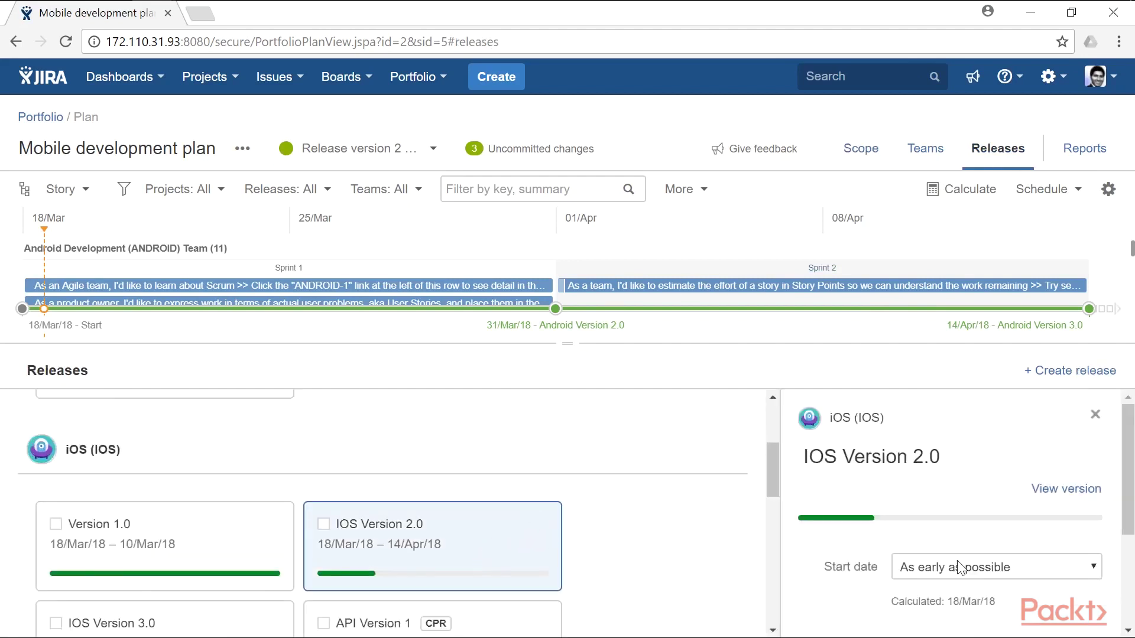
pyautogui.scroll(-2, 945, 496)
pyautogui.click(999, 489)
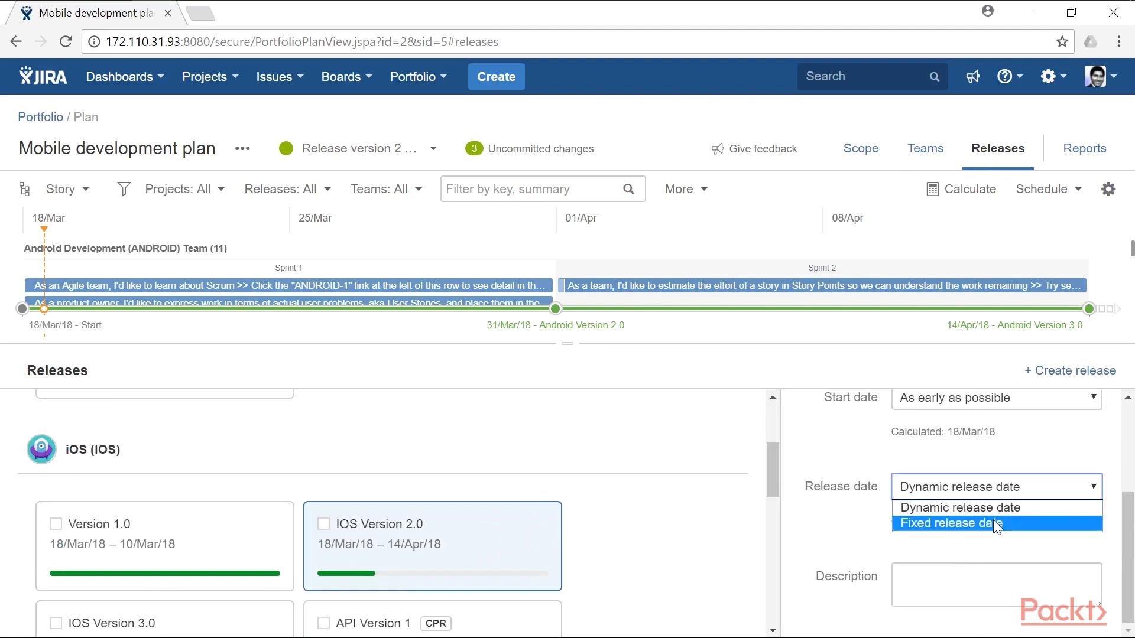
pyautogui.click(993, 523)
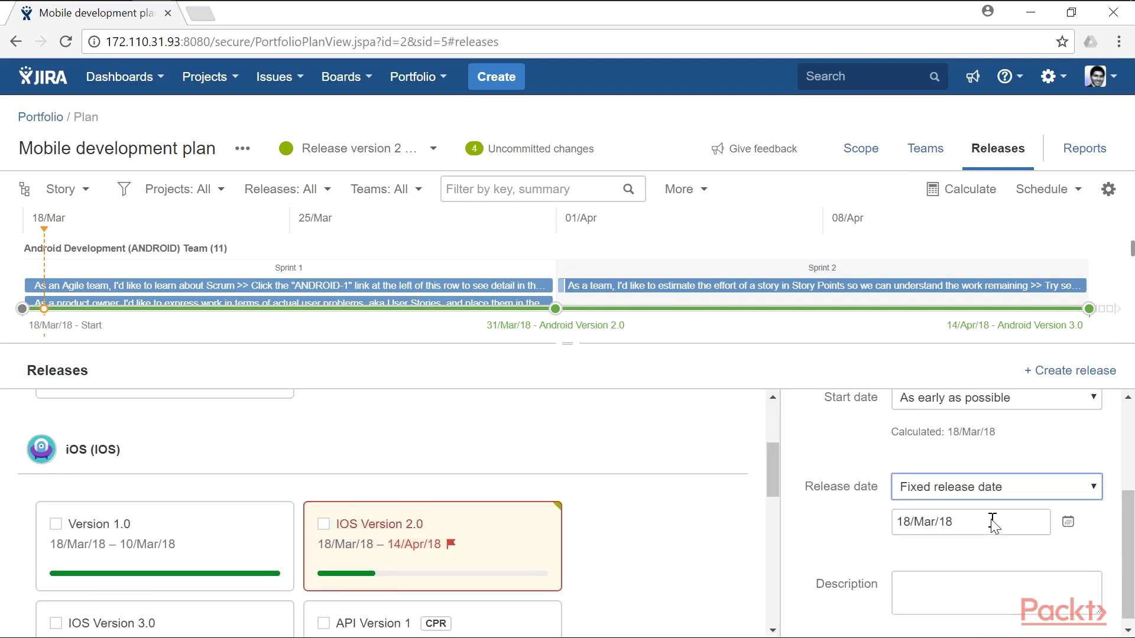
# Set the fixed release date of IOS Version 2.0 to 02/Apr/18 and recalculate the schedule.
pyautogui.click(1067, 523)
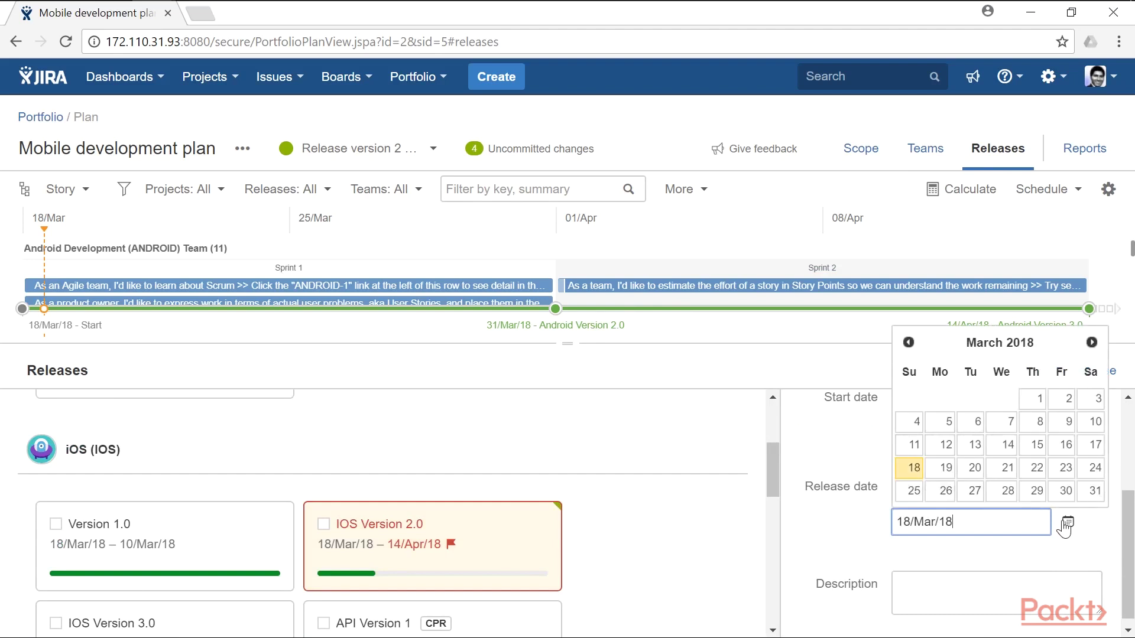
pyautogui.click(1091, 344)
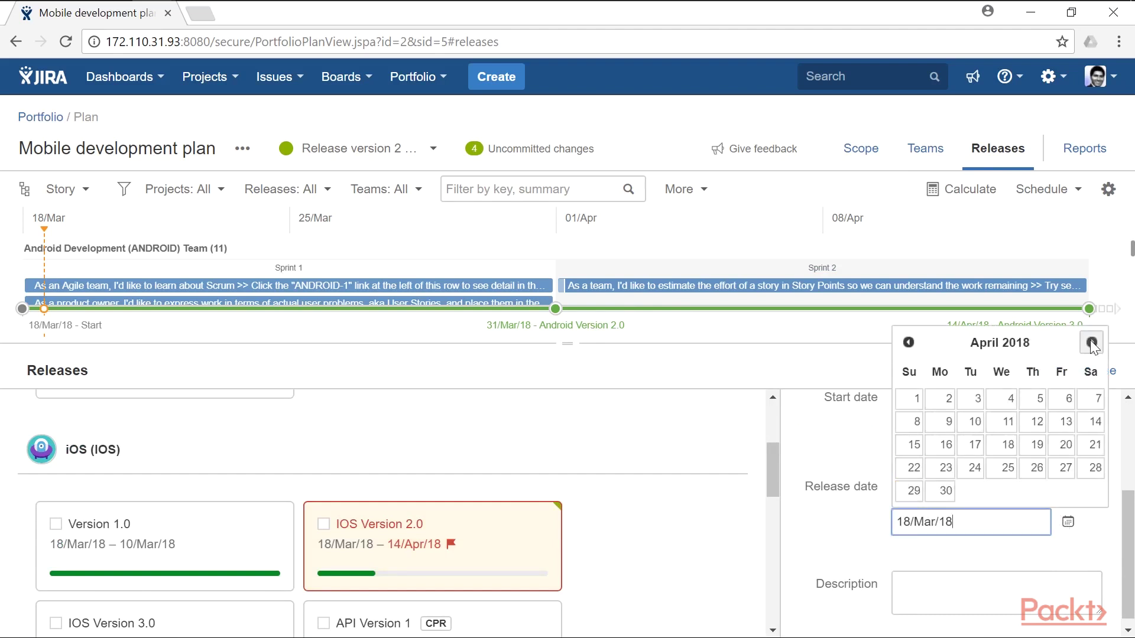
pyautogui.click(944, 405)
pyautogui.click(944, 405)
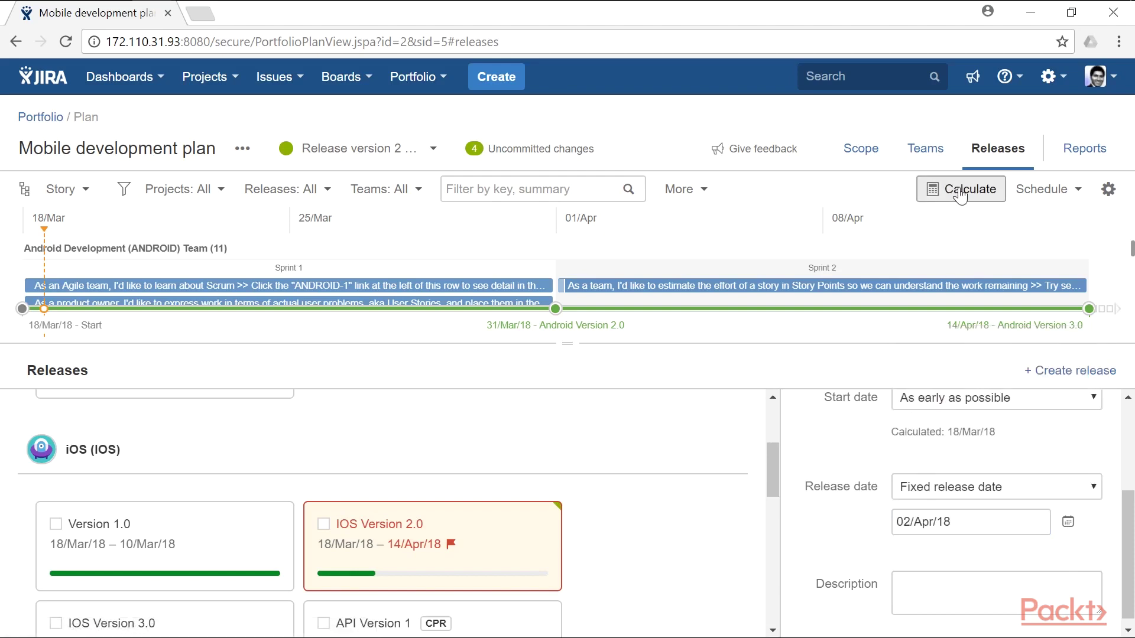
pyautogui.click(960, 194)
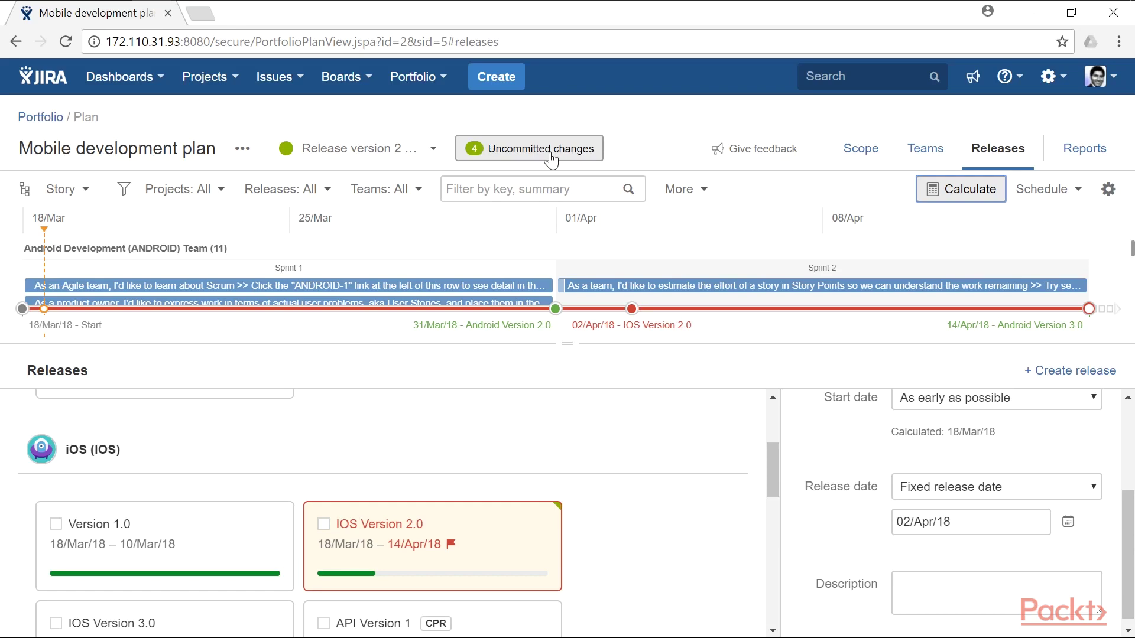
# Switch the plan to Initial scenario and on to Release in Version 2 to compare their release timelines.
pyautogui.click(432, 148)
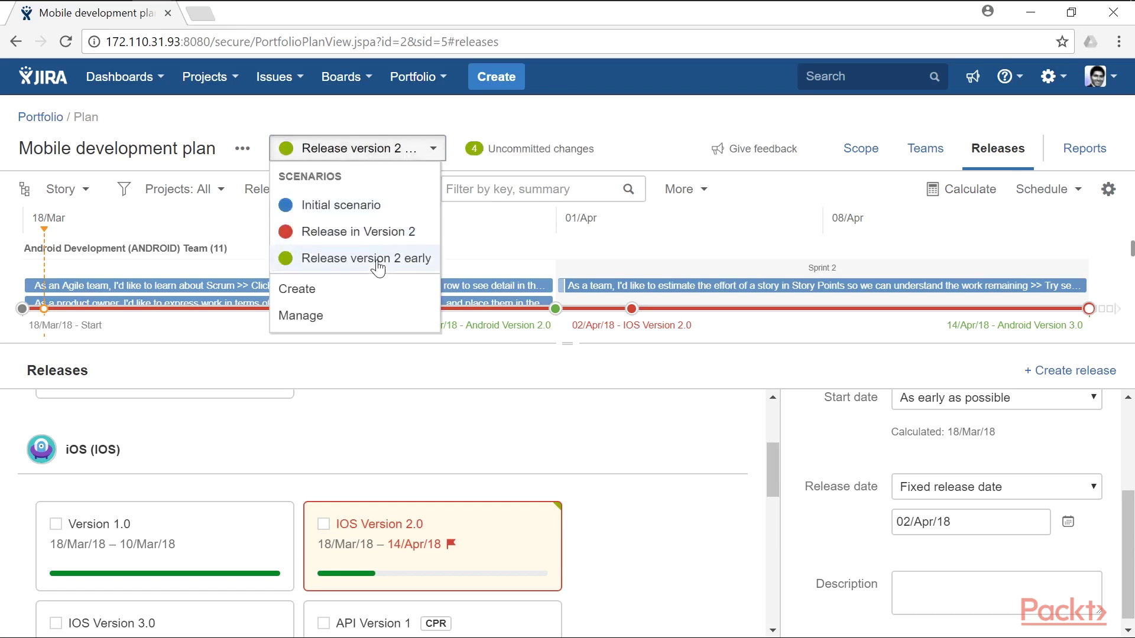
pyautogui.click(376, 209)
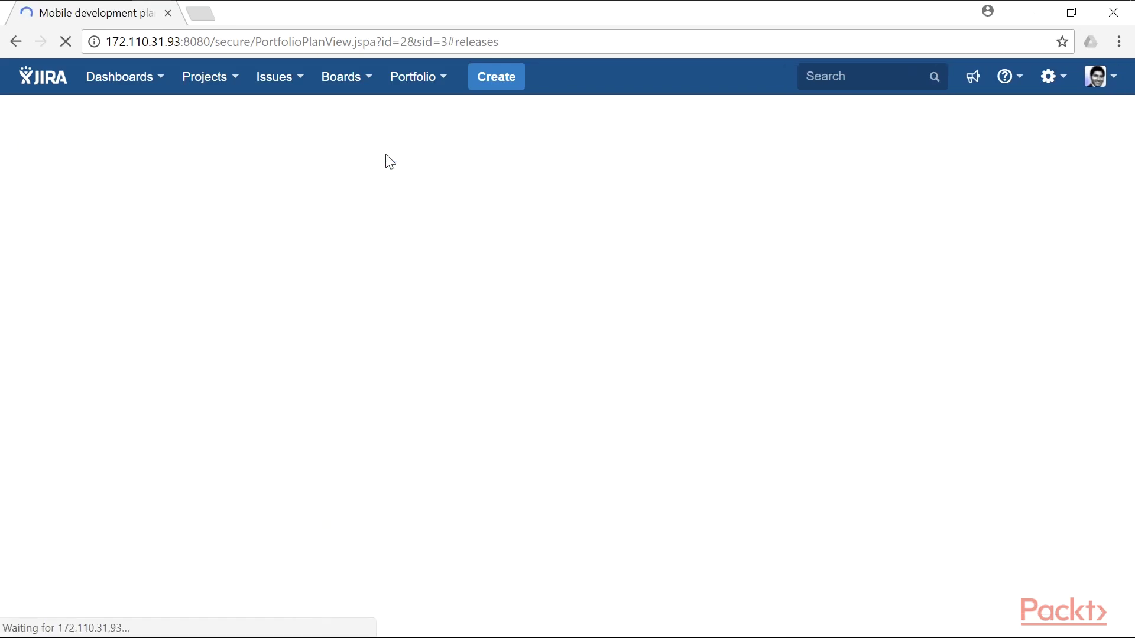
pyautogui.click(388, 150)
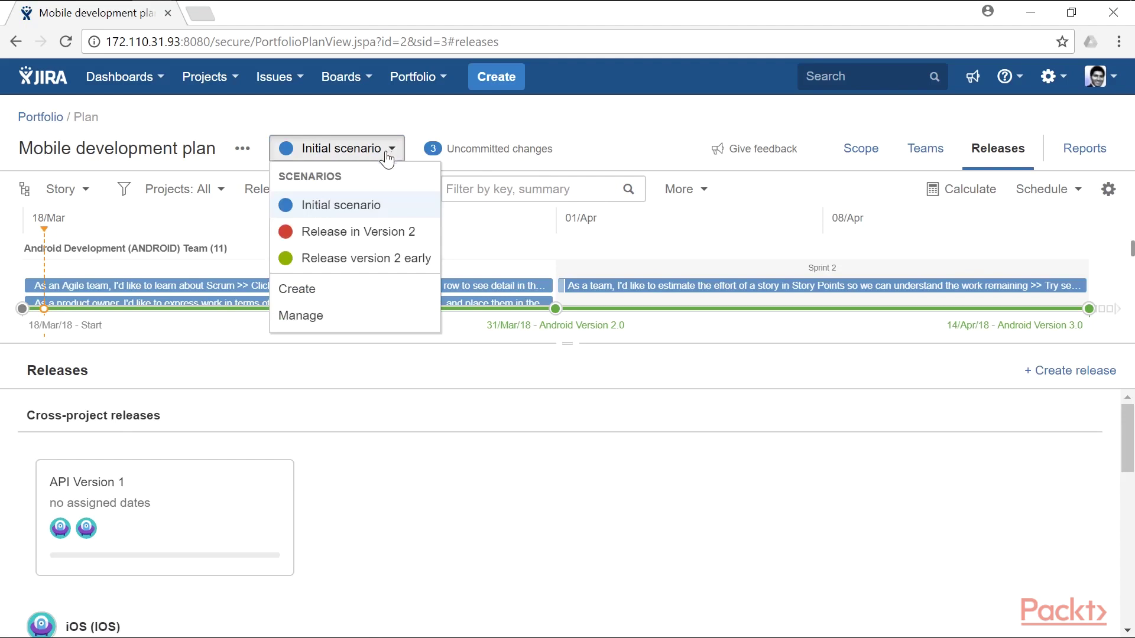
pyautogui.click(372, 234)
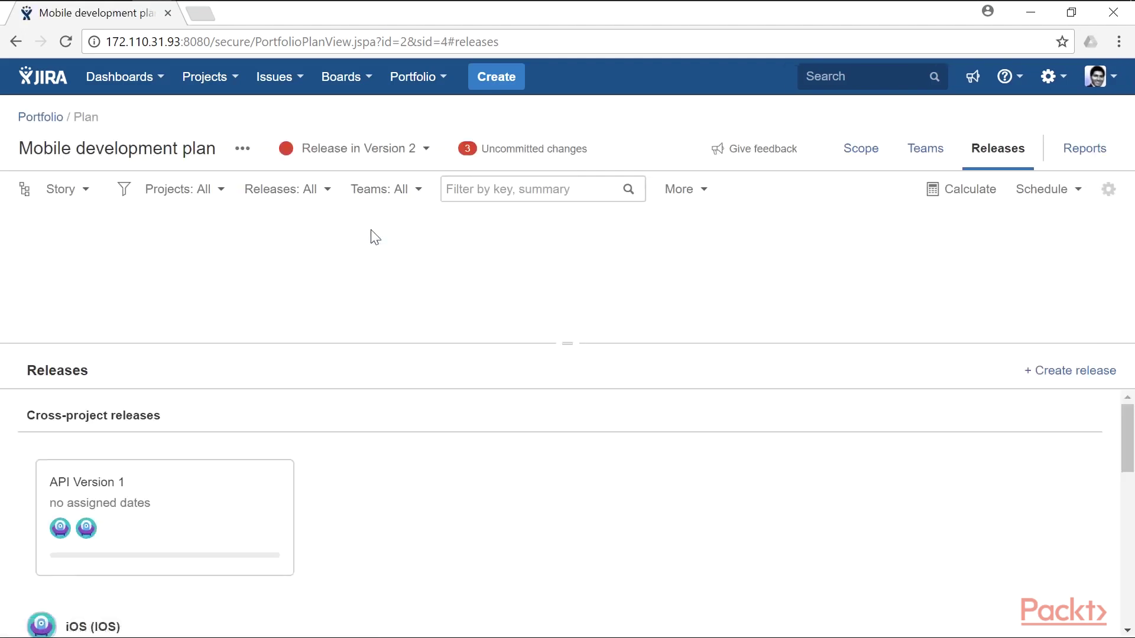
# Switch the plan to the Release version 2 early scenario and review its uncommitted changes without committing them.
pyautogui.click(406, 157)
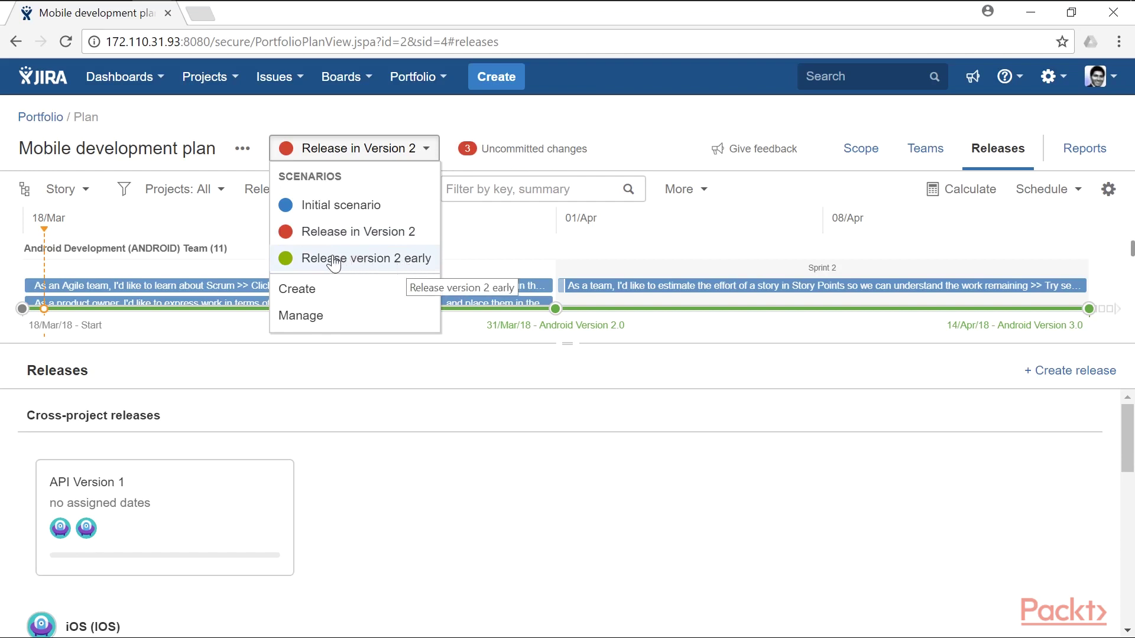
pyautogui.click(377, 264)
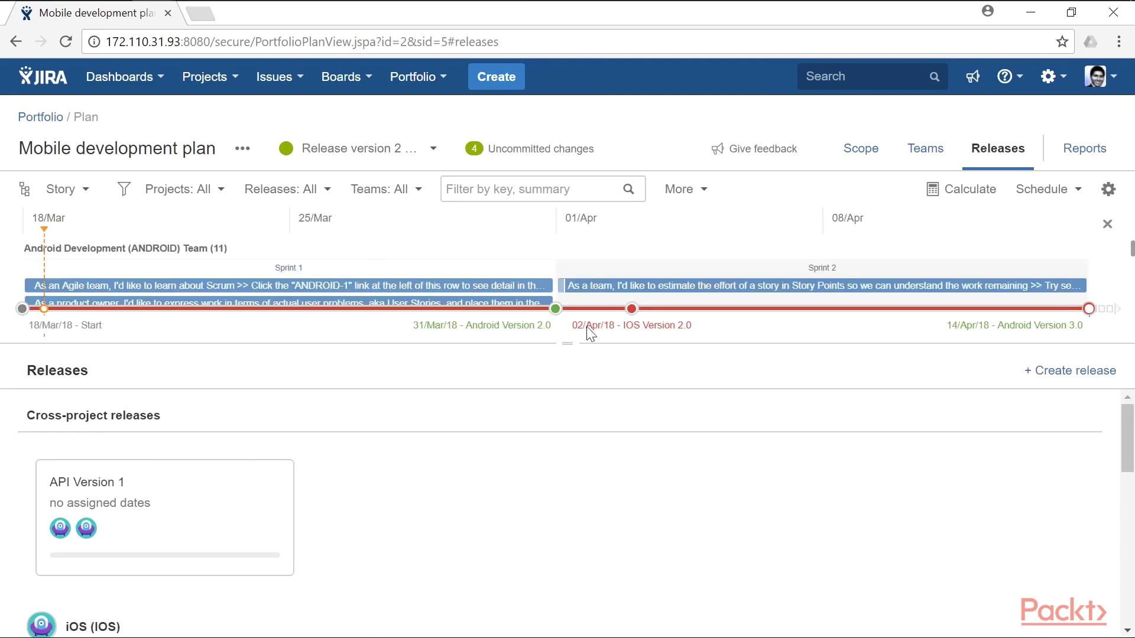
pyautogui.click(544, 159)
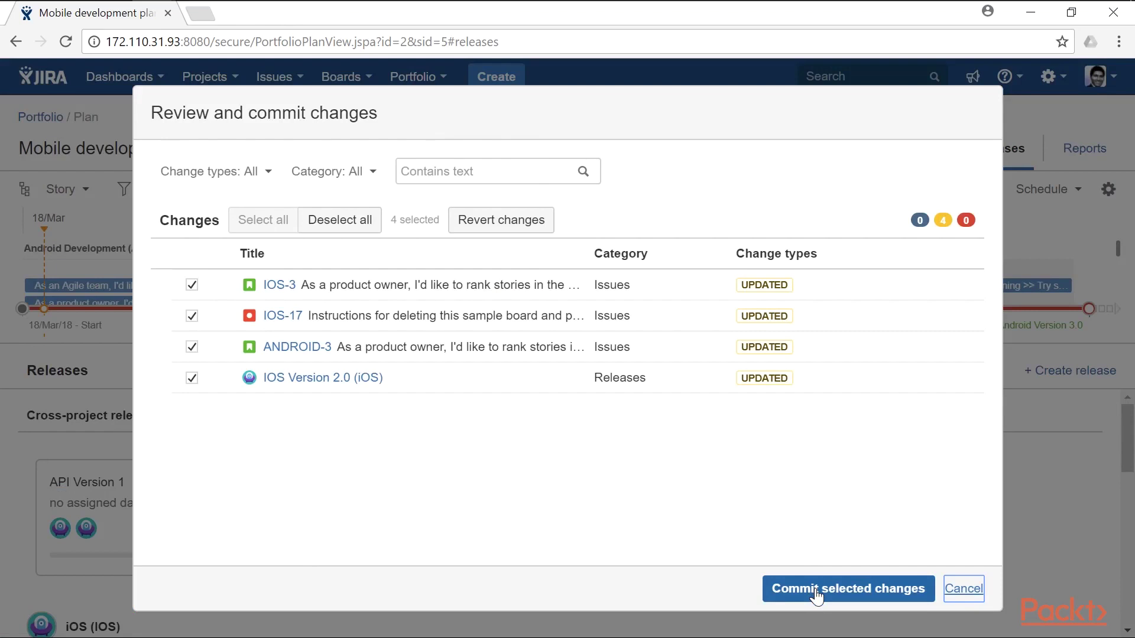
pyautogui.click(963, 588)
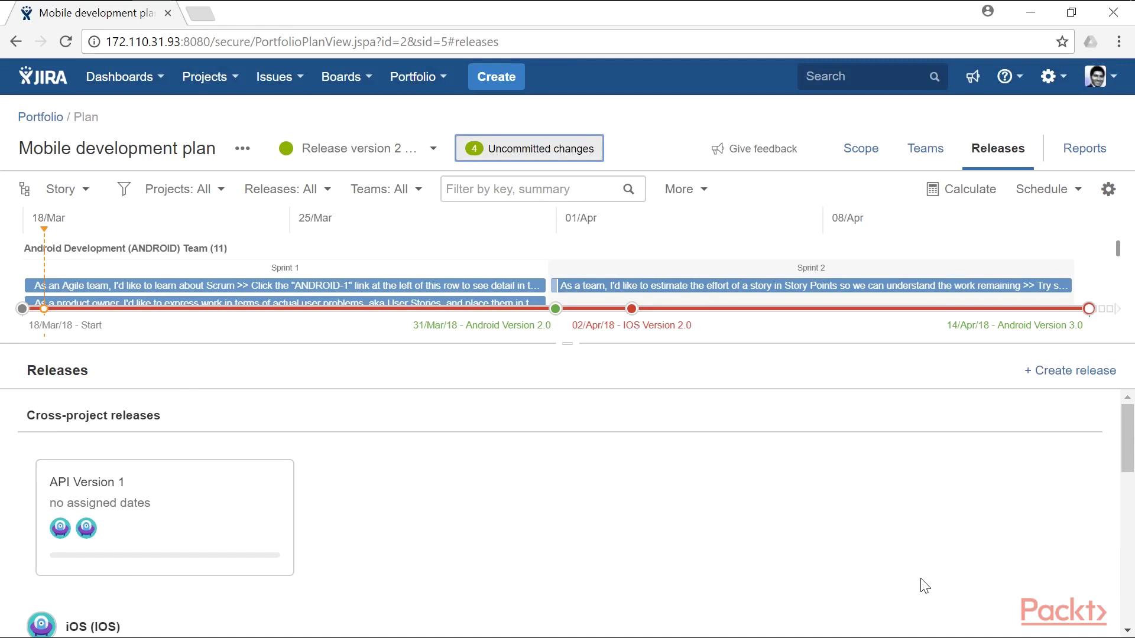
# Switch the plan back to Initial scenario and open its scope view.
pyautogui.click(419, 165)
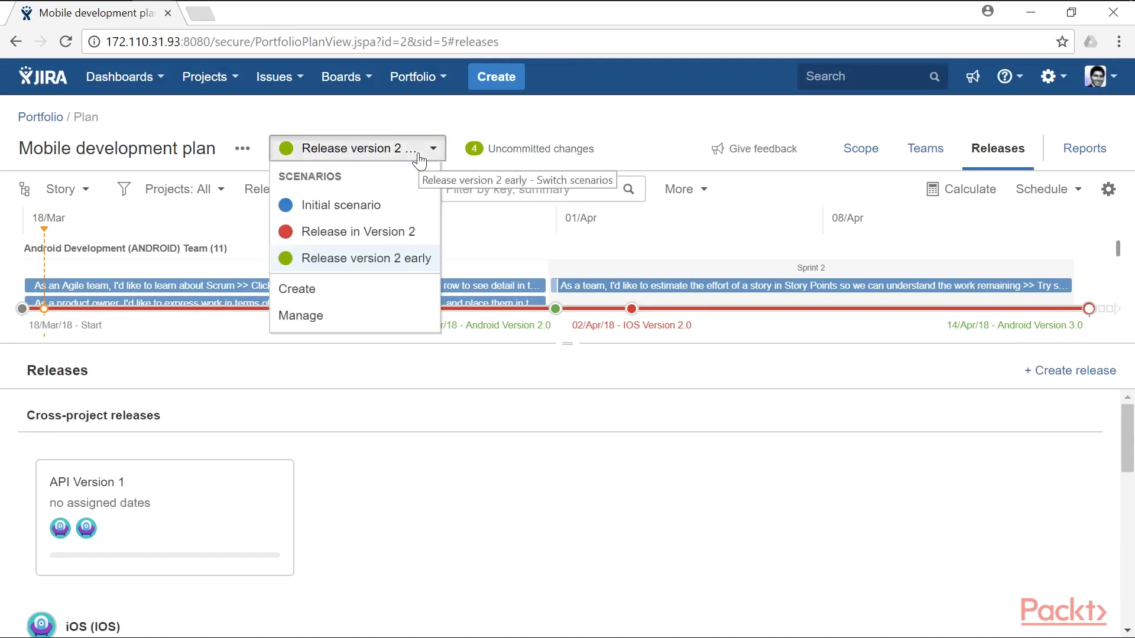
pyautogui.click(380, 206)
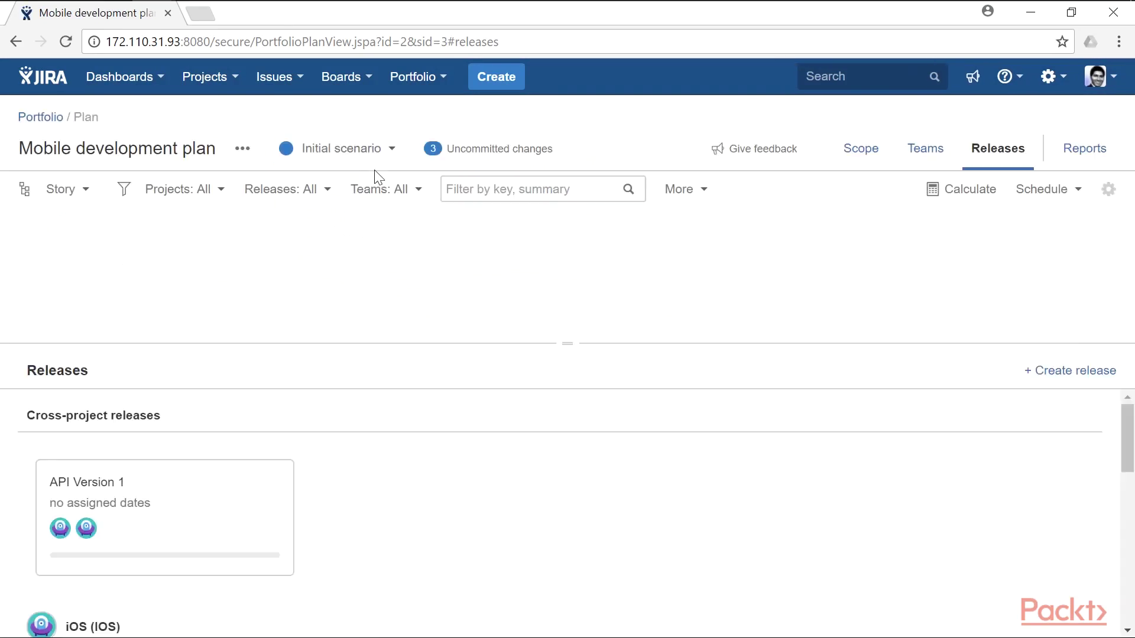
pyautogui.click(855, 154)
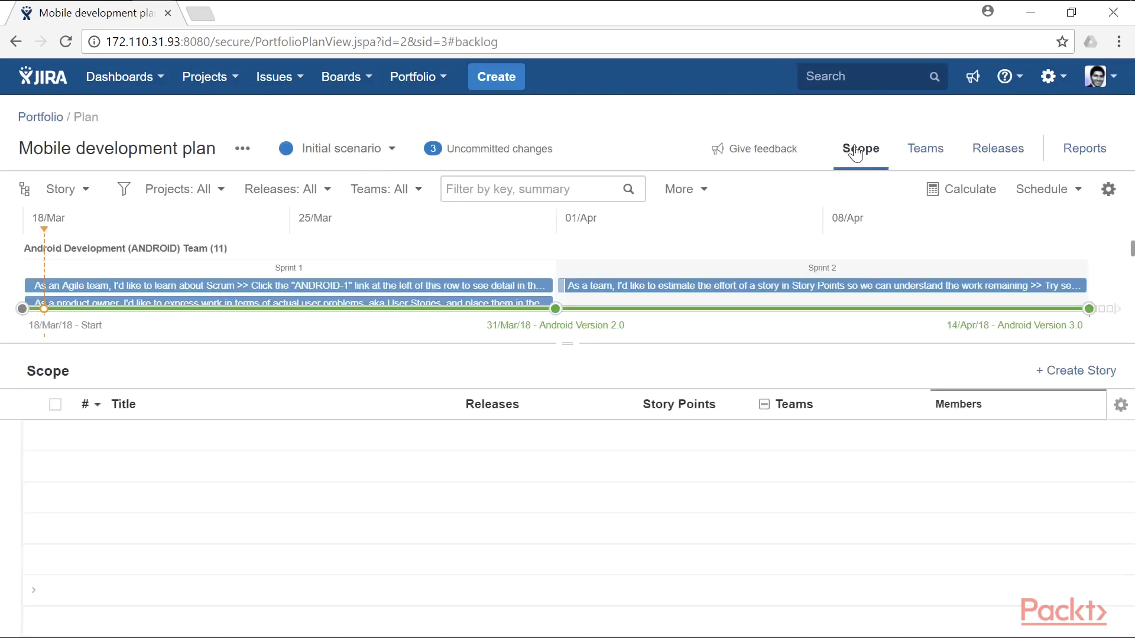